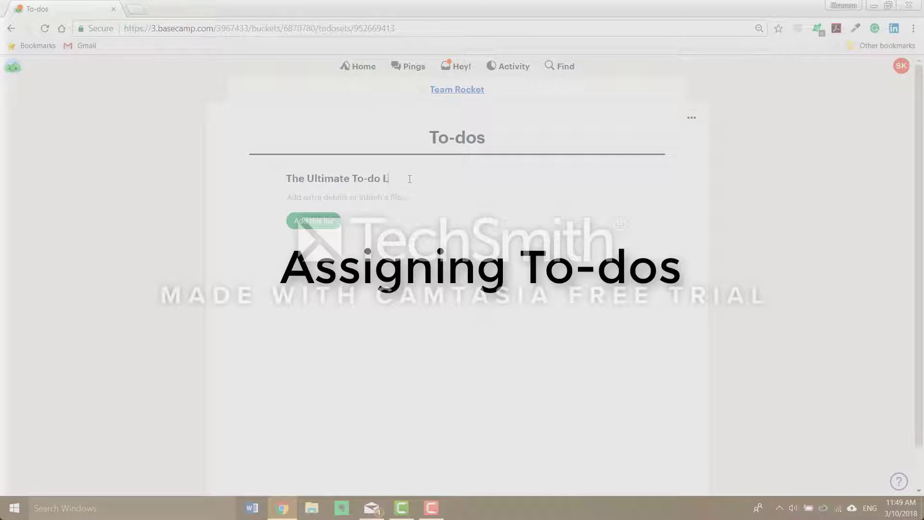
Bring up the Basecamp home page with the Team Rocket team listed under Teams
key(Tab)
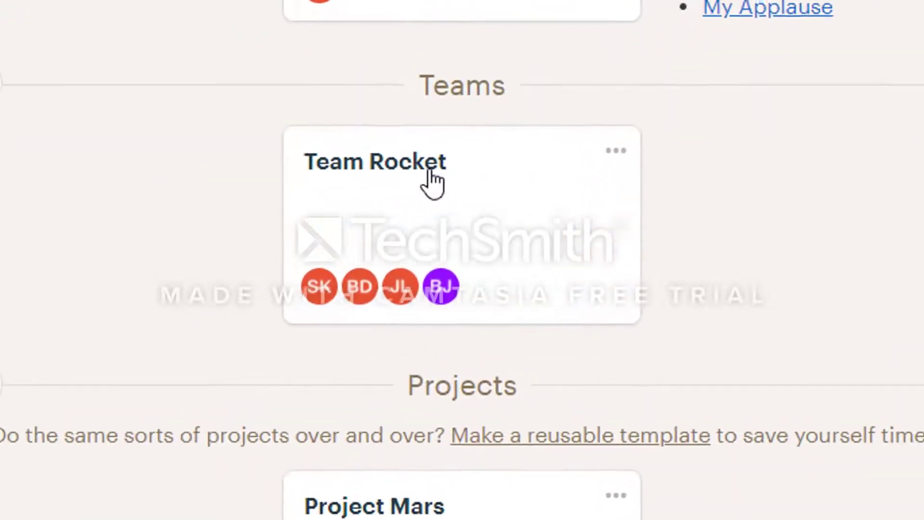
Go from the Team Rocket card to the team's To-dos
click(430, 173)
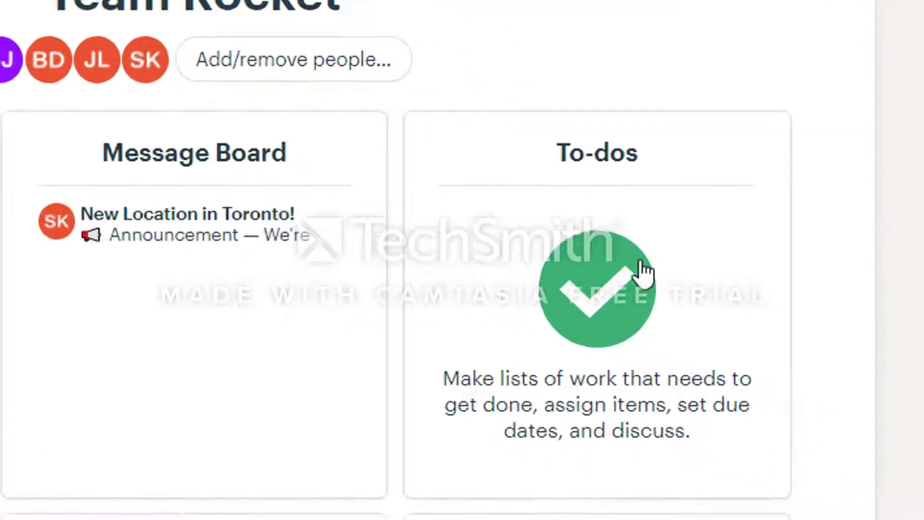
click(529, 219)
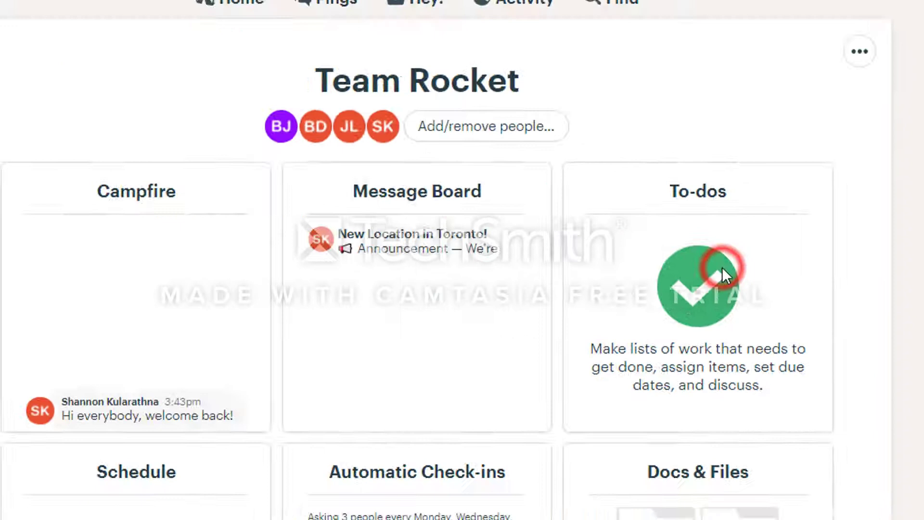
Name the list 'The Ultimate To-do List' and describe it as everyone's tasks for next week
click(370, 219)
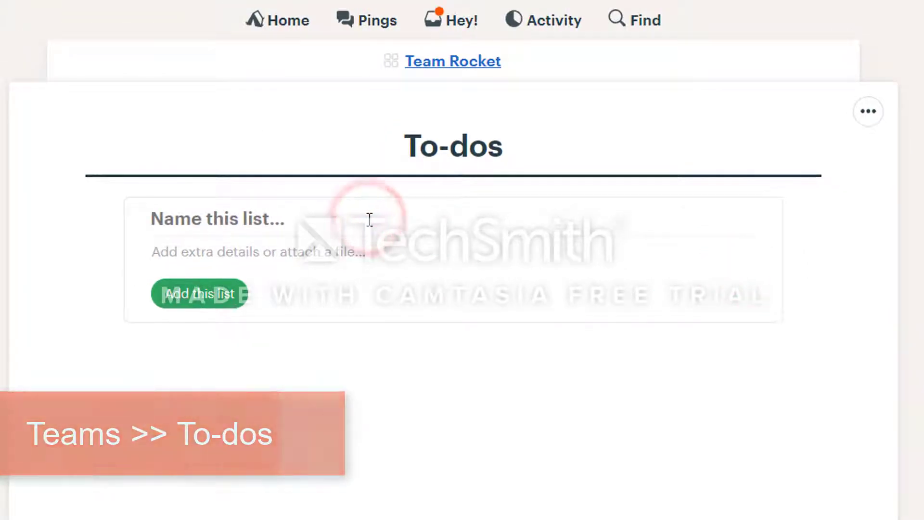
text(The Ult)
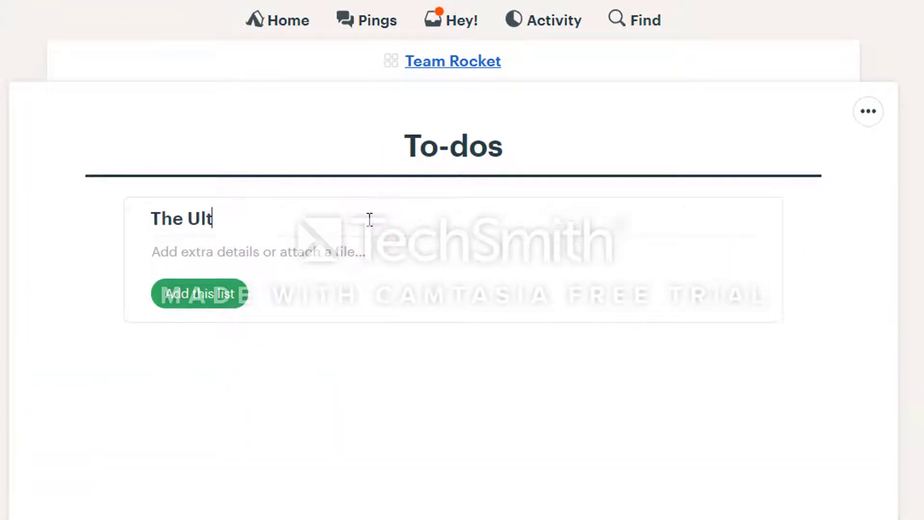
text(imate Yo)
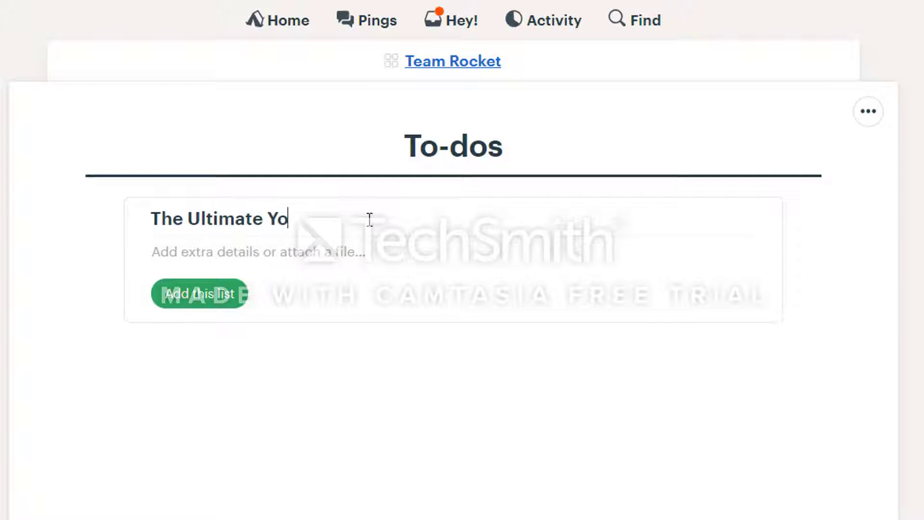
text(To-do List)
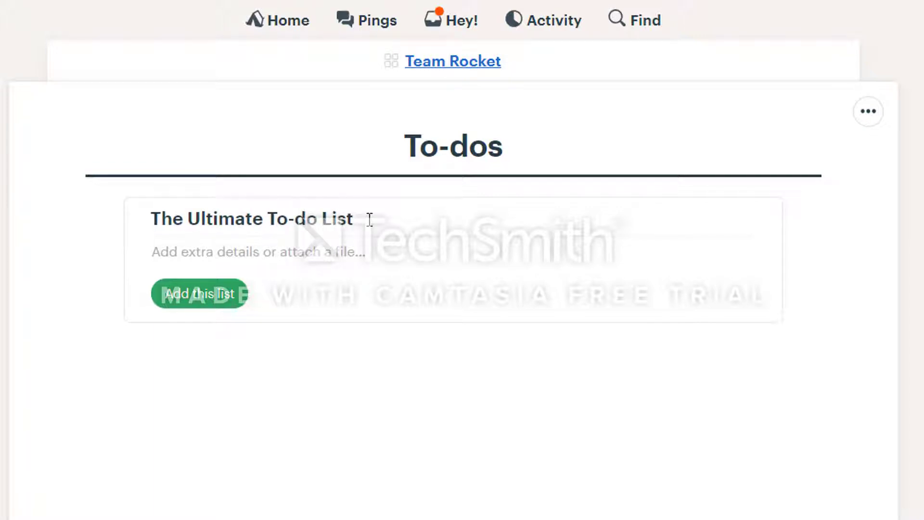
key(Tab)
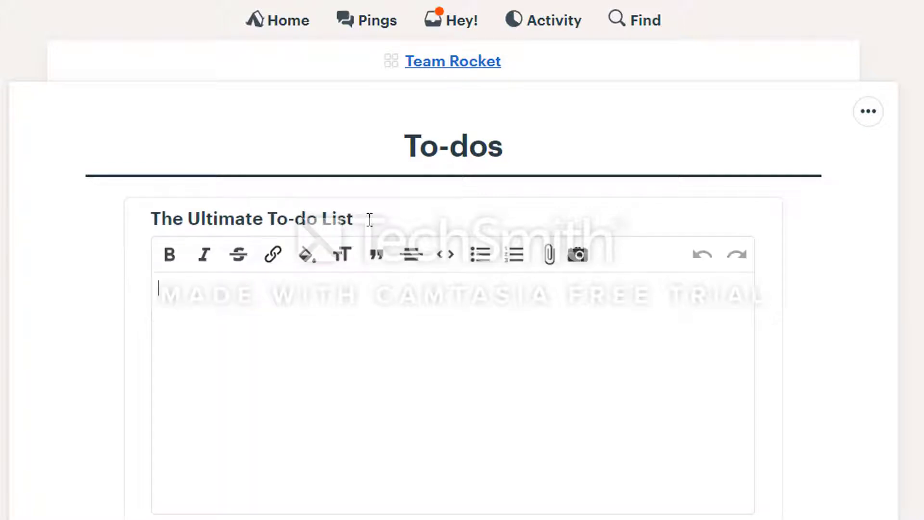
click(167, 288)
text(This)
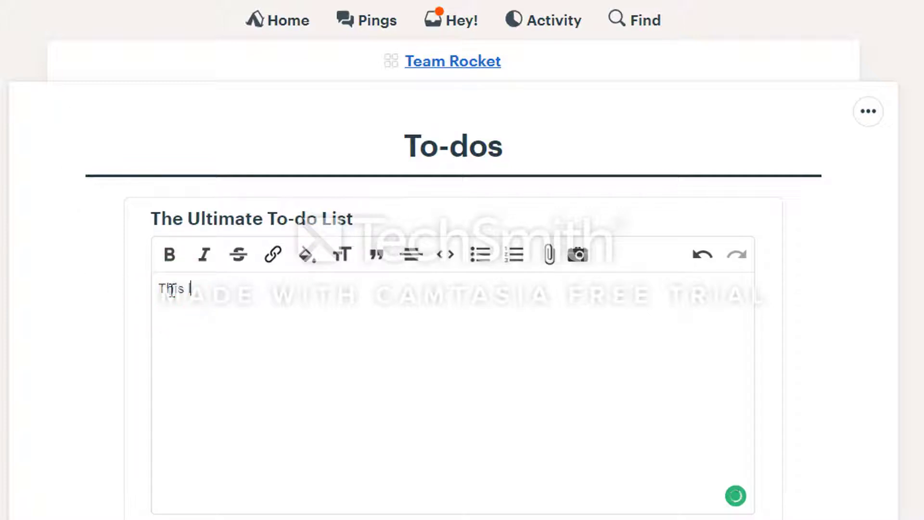
text( list is for everyone's tasks for the next )
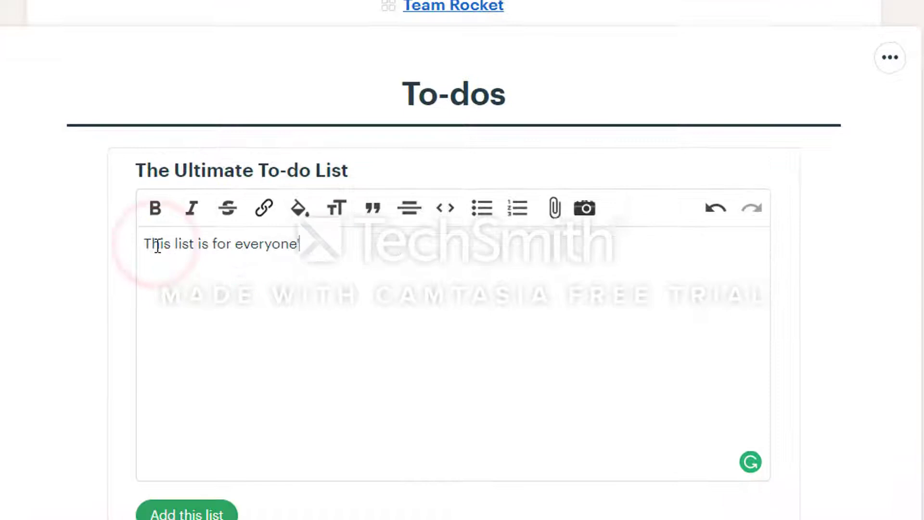
text(week. Remember to check off your completed ass)
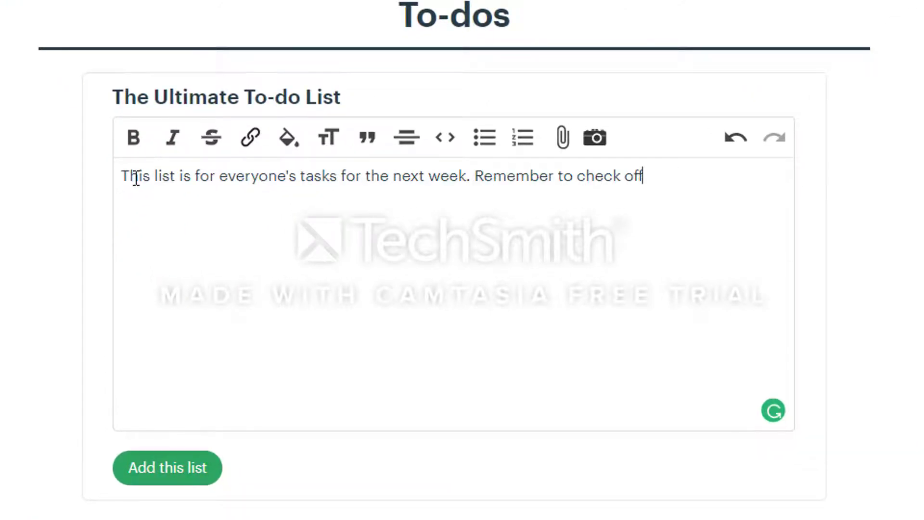
text(ignments and add comments where necessary!)
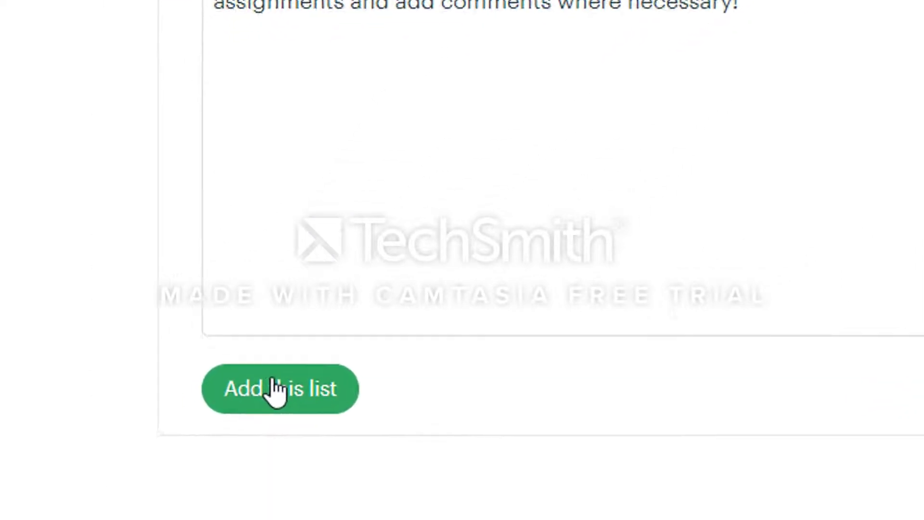
Save The Ultimate To-do List and begin a to-do titled 'The First To-Do'
click(356, 329)
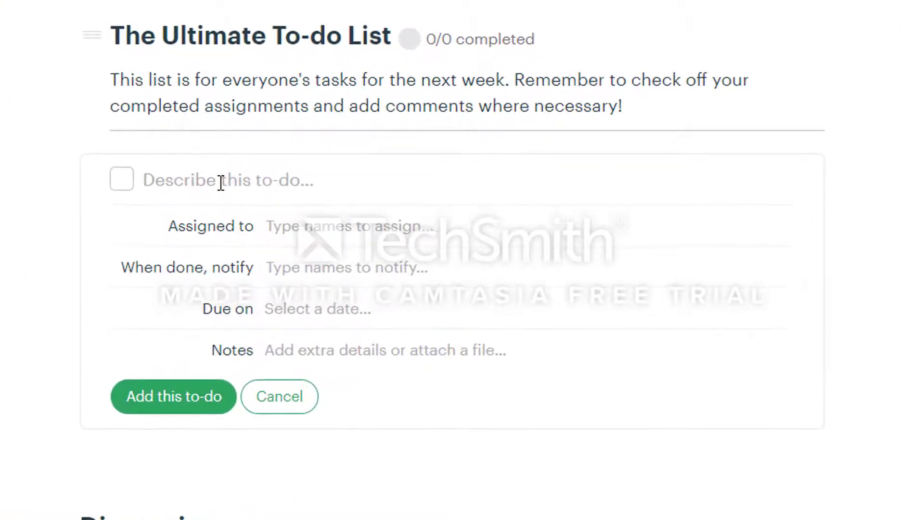
click(221, 182)
click(190, 180)
text(The)
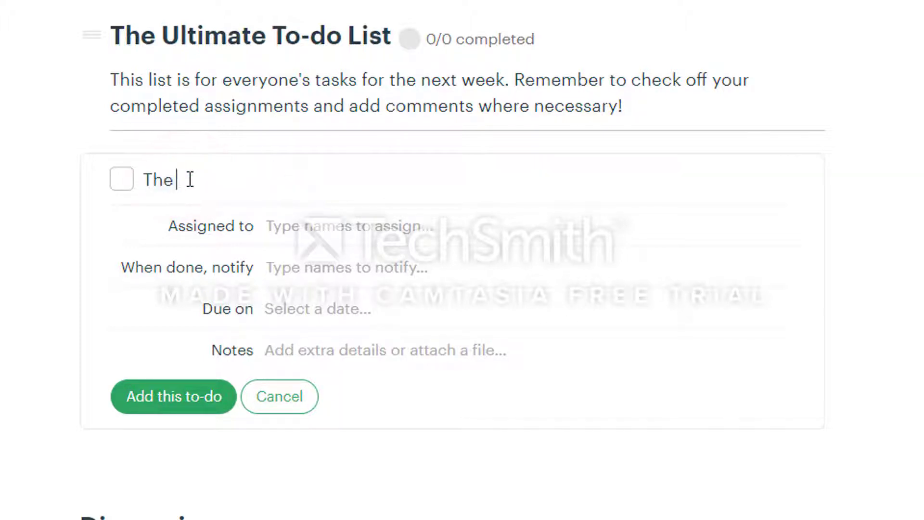
text( First Tod)
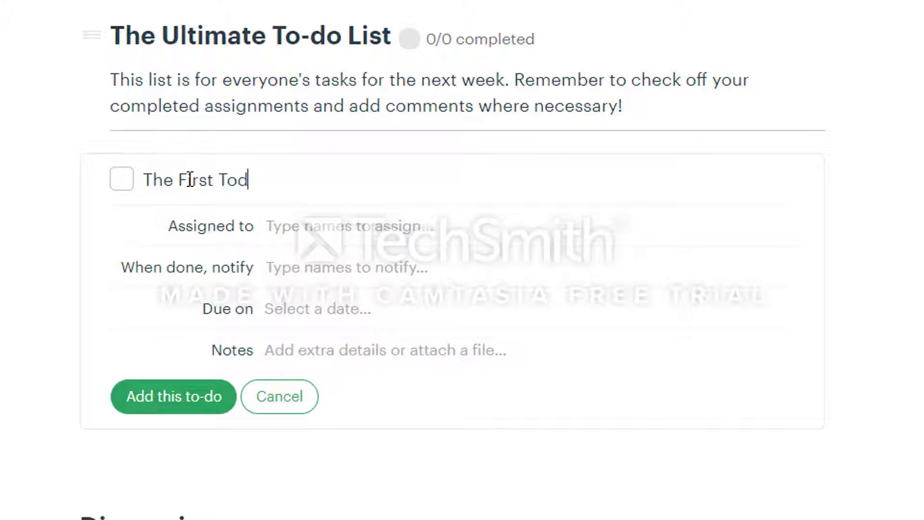
key(BackSpace)
text(-Do)
Assign the to-do to two teammates, keeping 'Notify them' checked
click(291, 227)
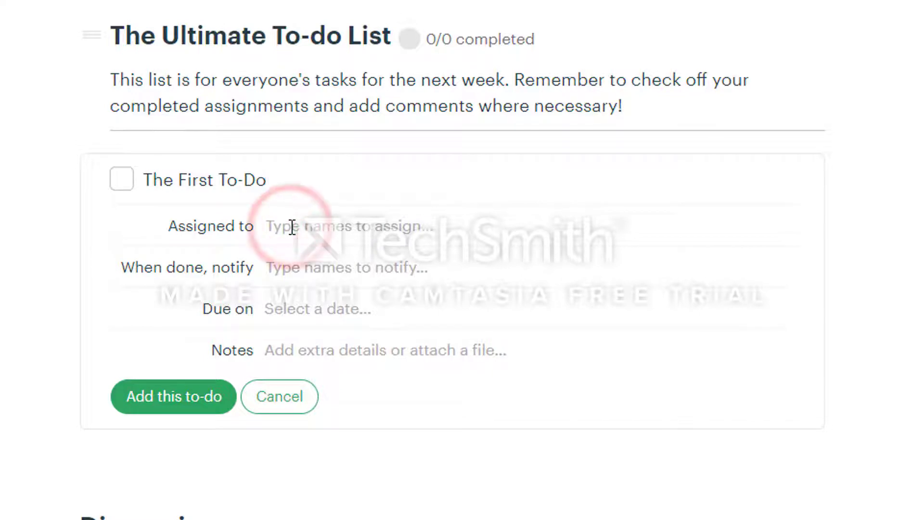
text(Bill)
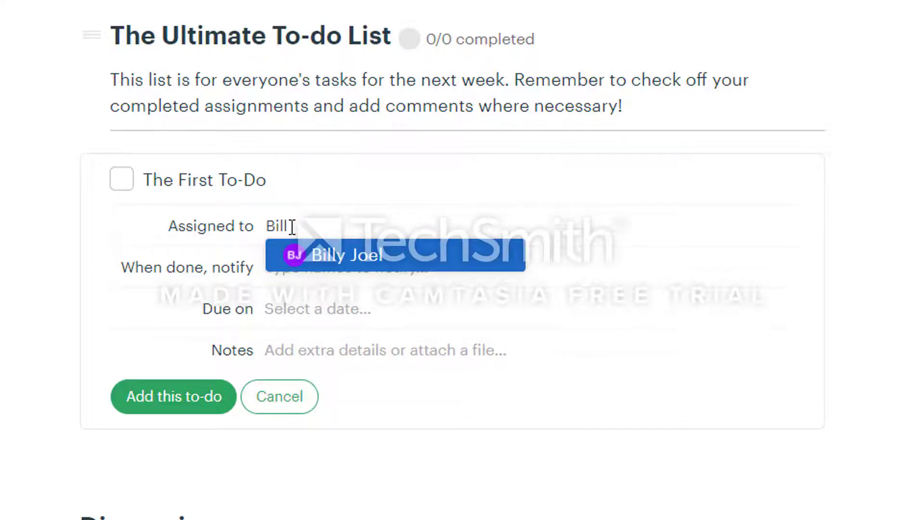
key(Return)
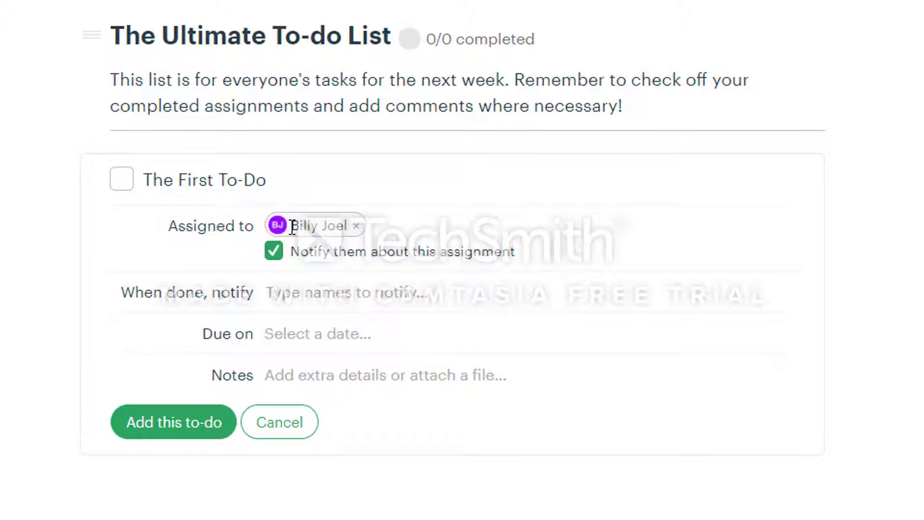
text(Bob)
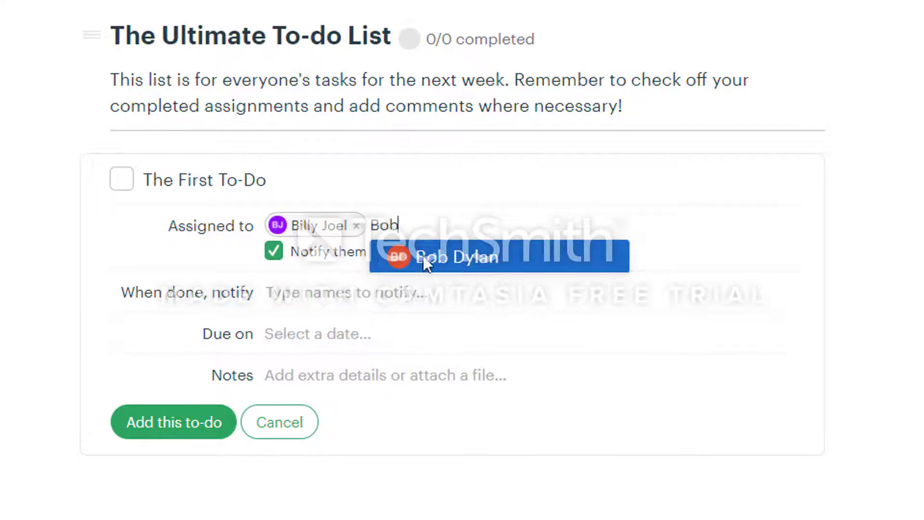
click(423, 256)
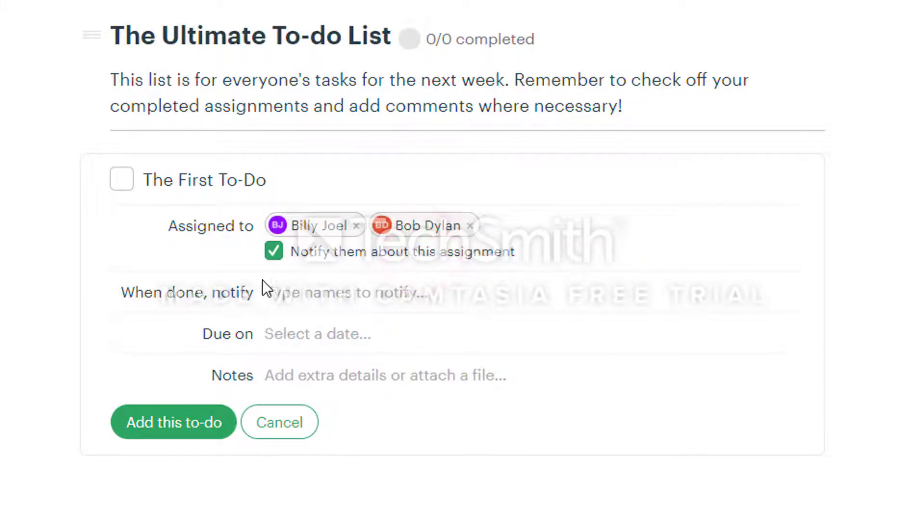
click(273, 258)
click(273, 254)
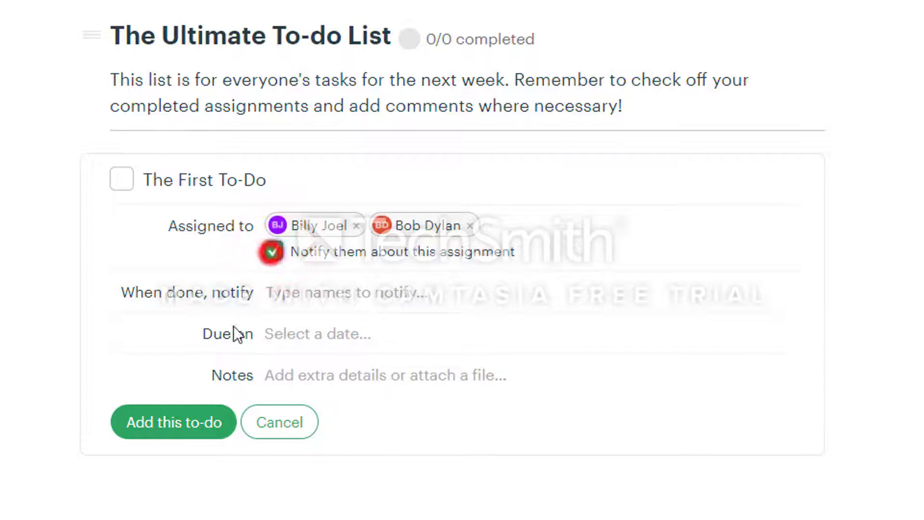
Add a third teammate to be notified when the to-do is done
click(296, 295)
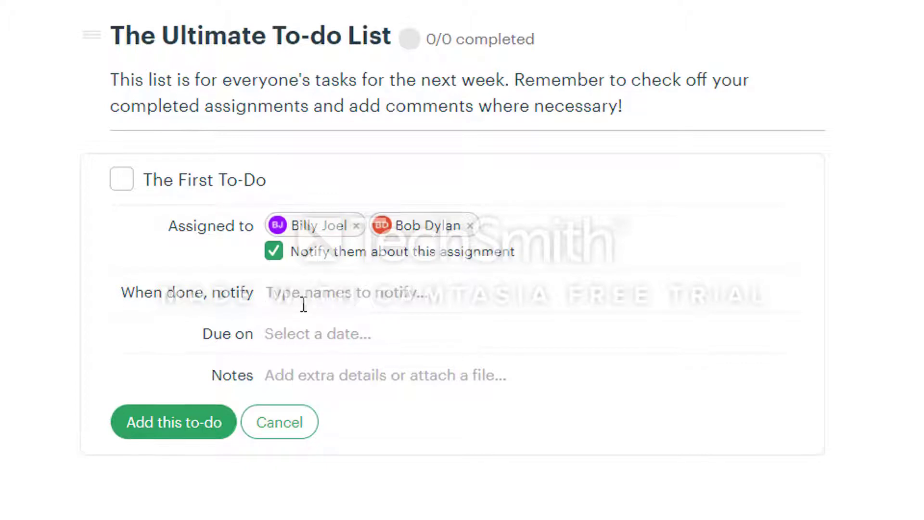
text(joh)
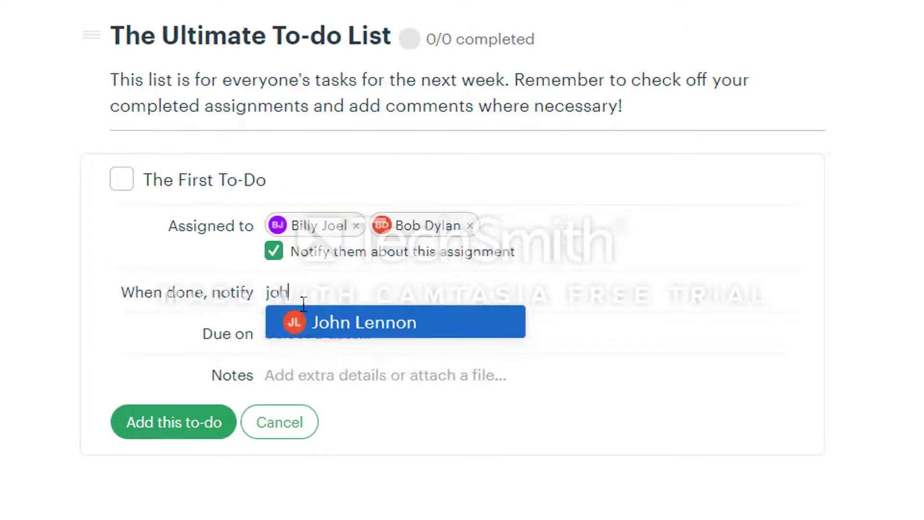
key(Return)
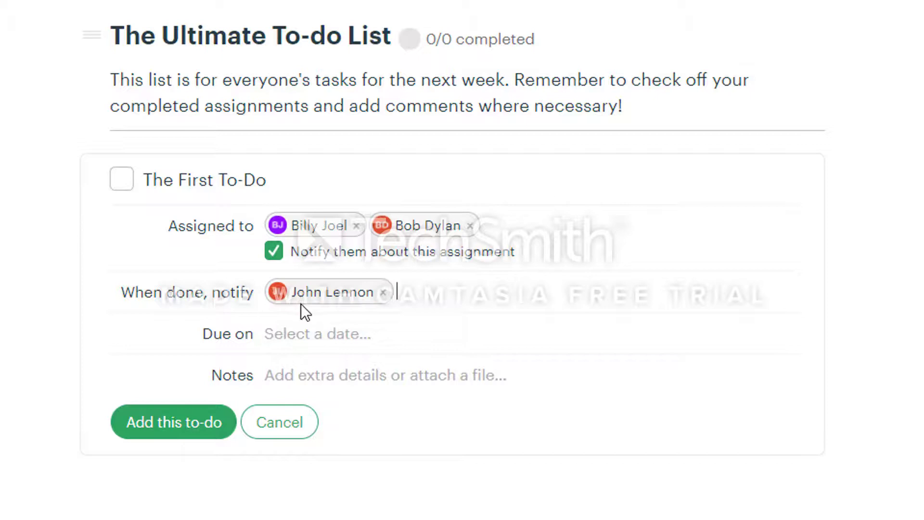
Make the to-do run from Mon, Mar 12 to Fri, Mar 16, 2018
click(294, 332)
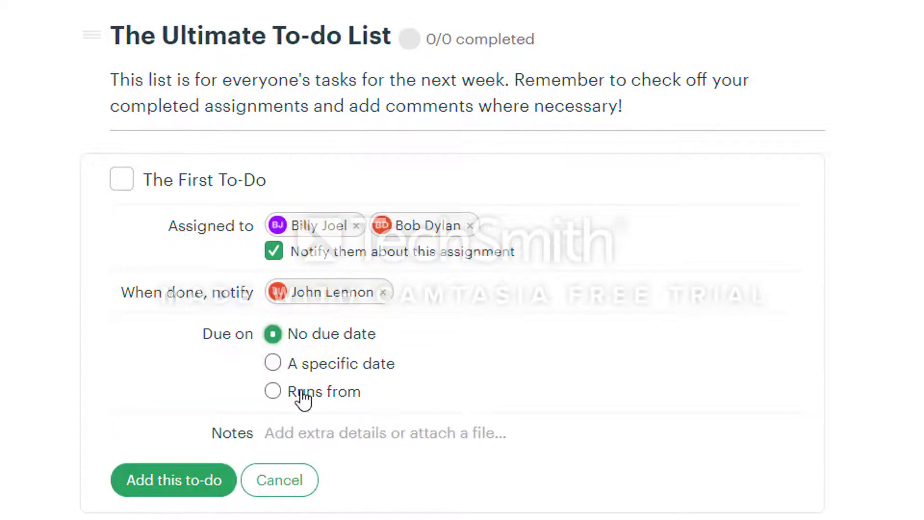
click(291, 364)
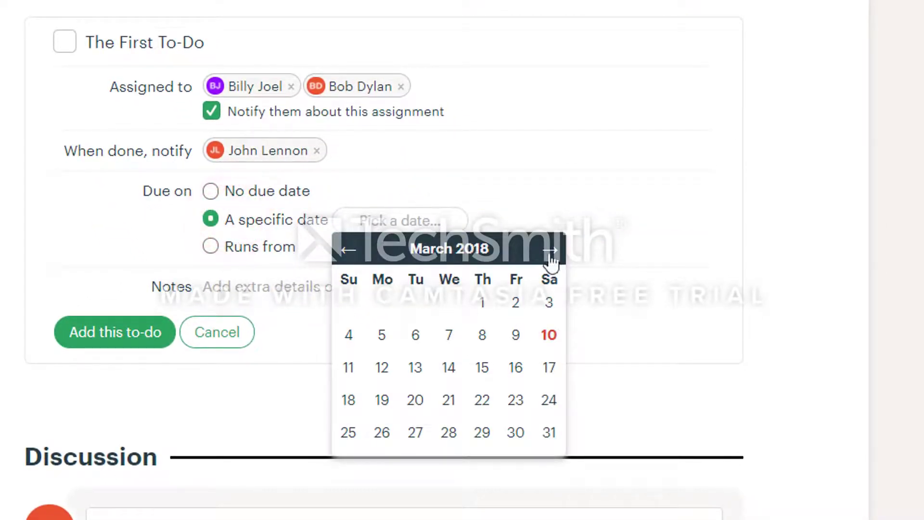
click(516, 369)
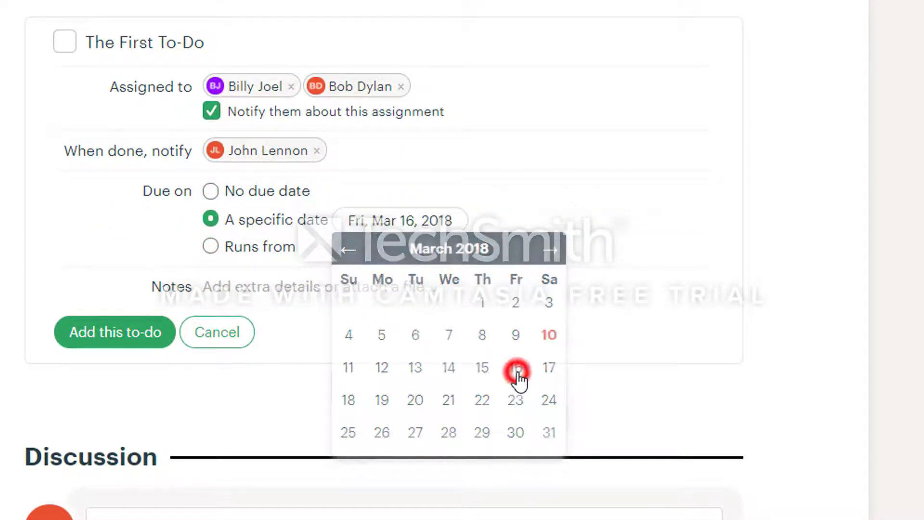
click(260, 248)
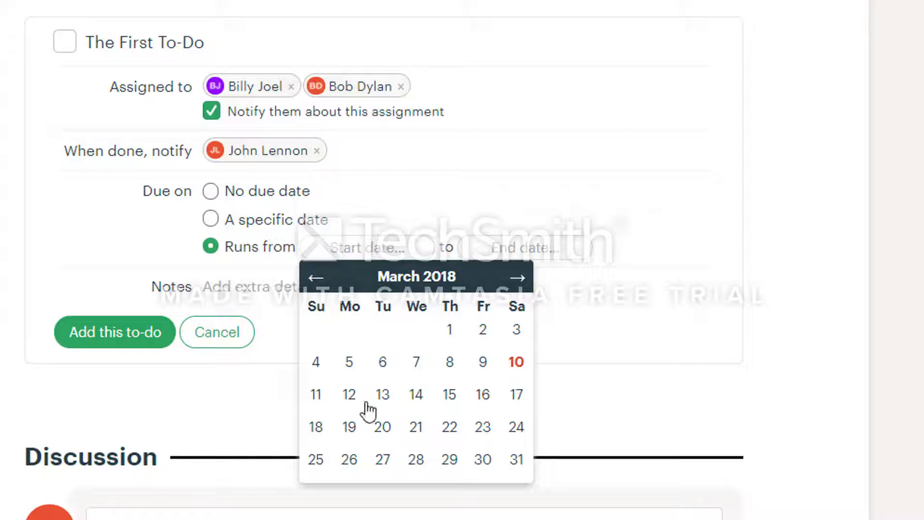
click(347, 397)
click(503, 251)
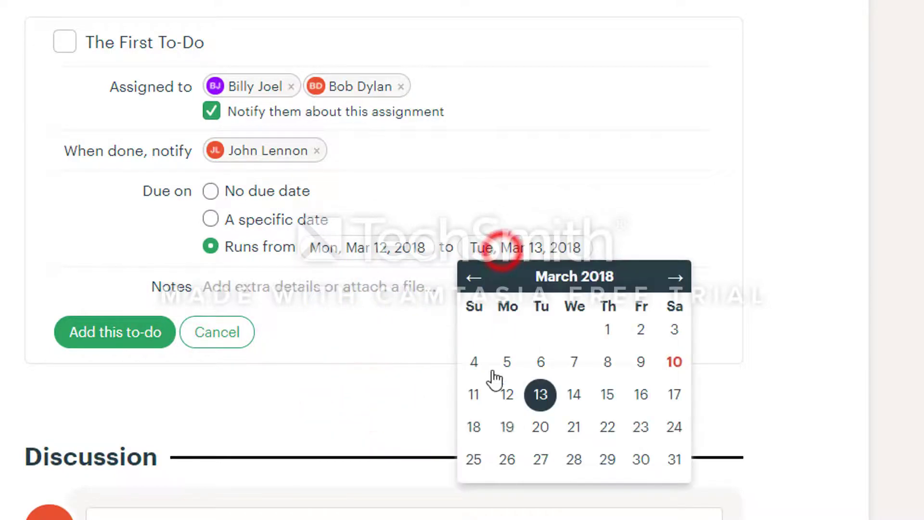
click(640, 395)
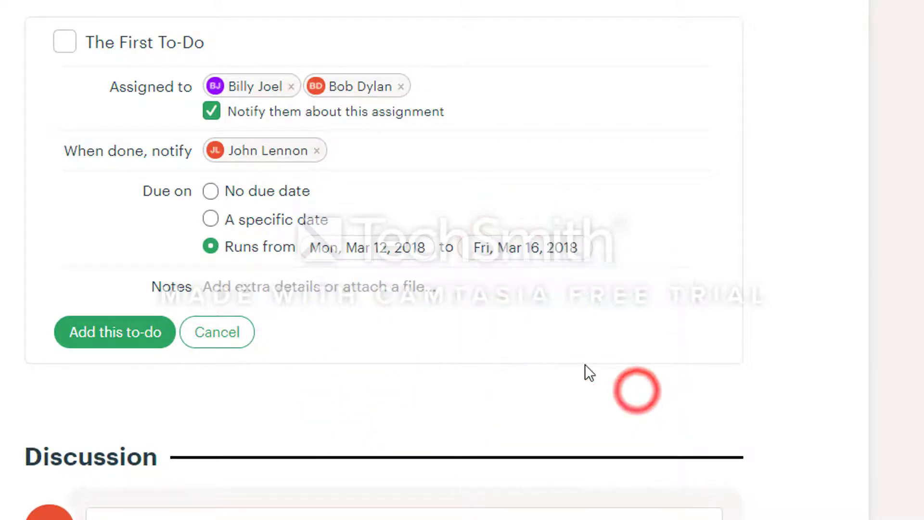
click(368, 287)
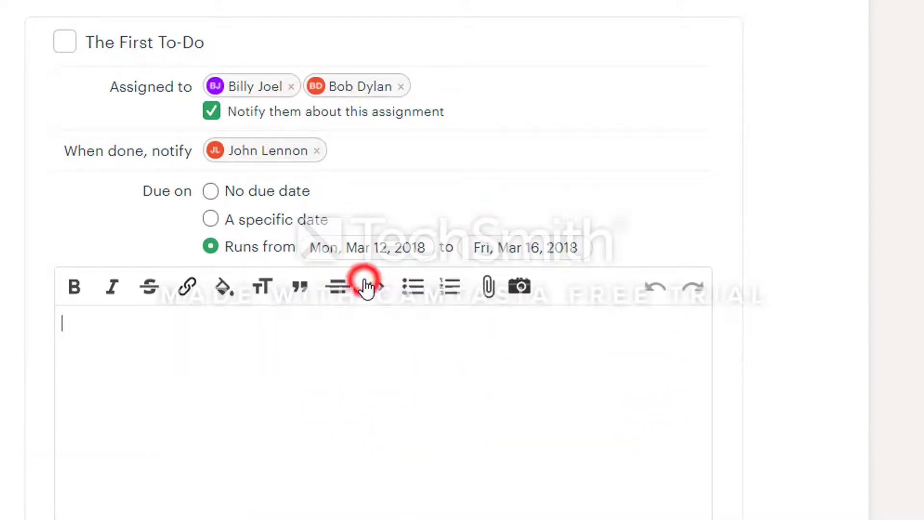
Start a bulleted list in the notes with 'Write a documentation plan'
click(291, 384)
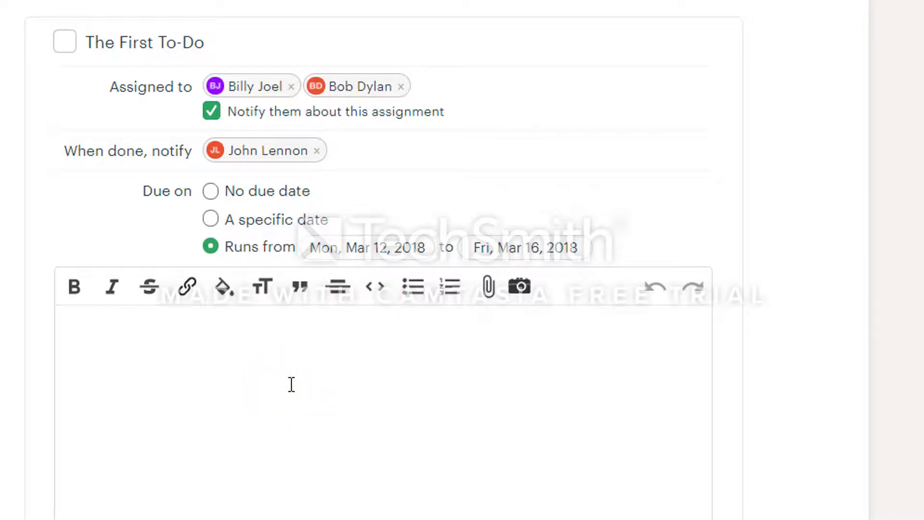
click(405, 294)
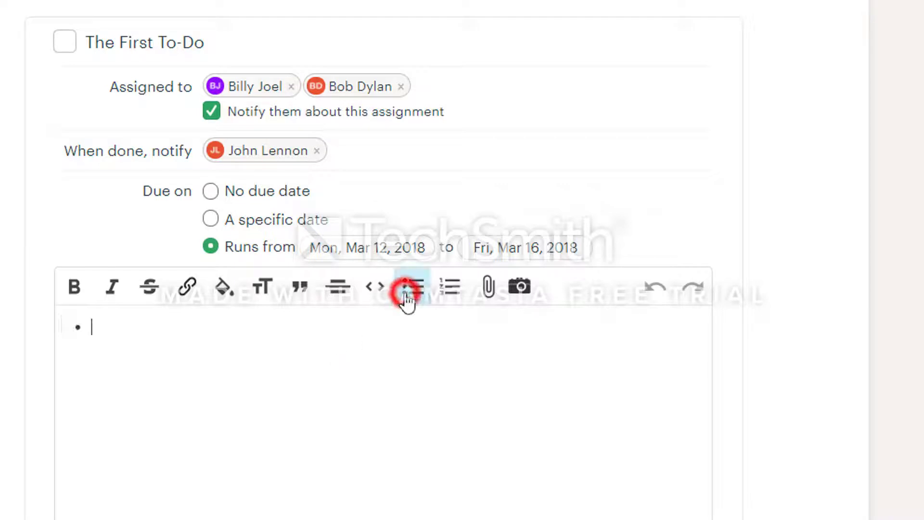
text(Write a documentation plan)
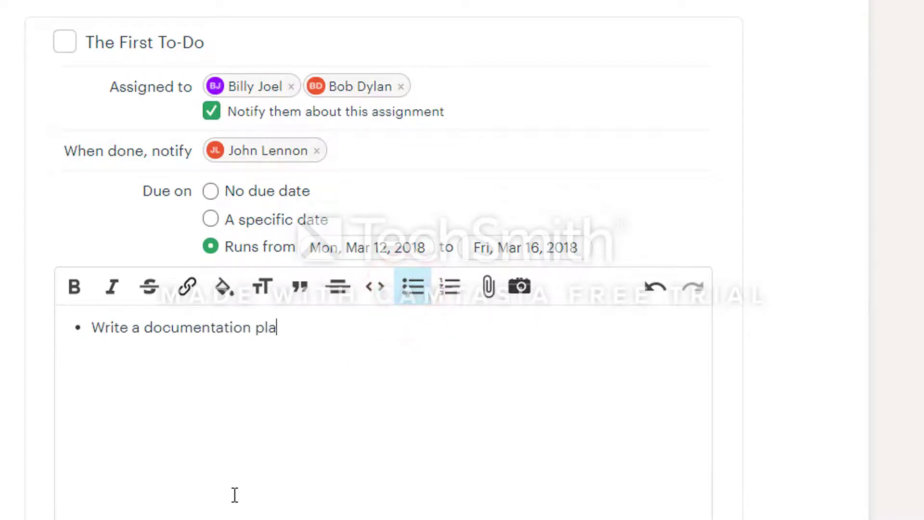
Attach CMPW Build a Brand New Business Presentation.pdf from Downloads to the notes
click(488, 287)
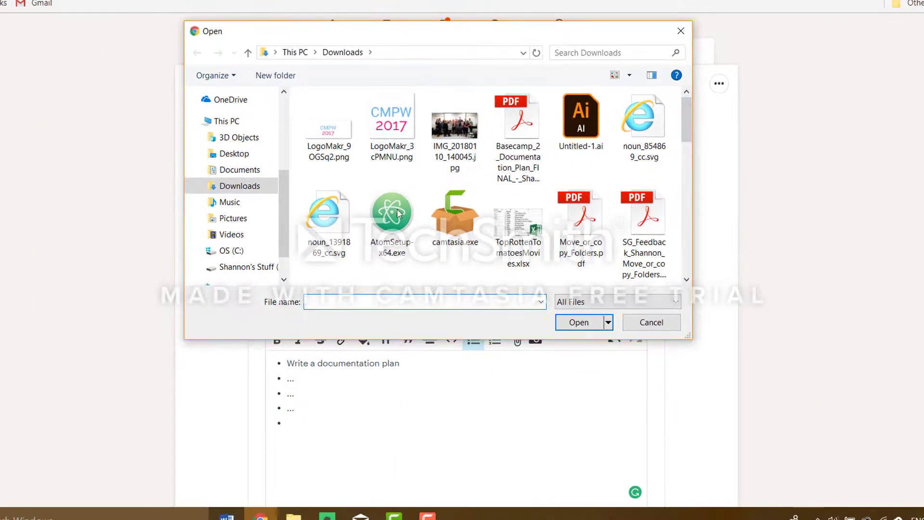
scroll(496, 117, down, 5)
scroll(493, 126, down, 3)
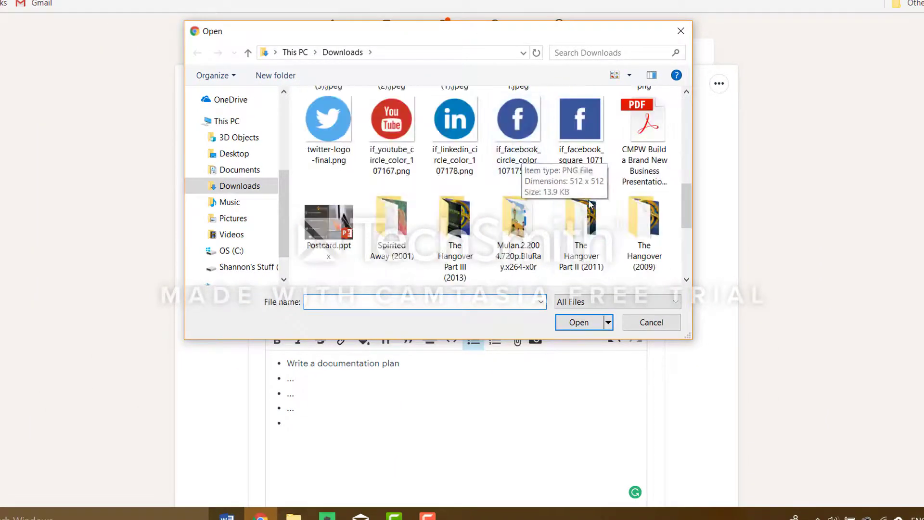
click(628, 149)
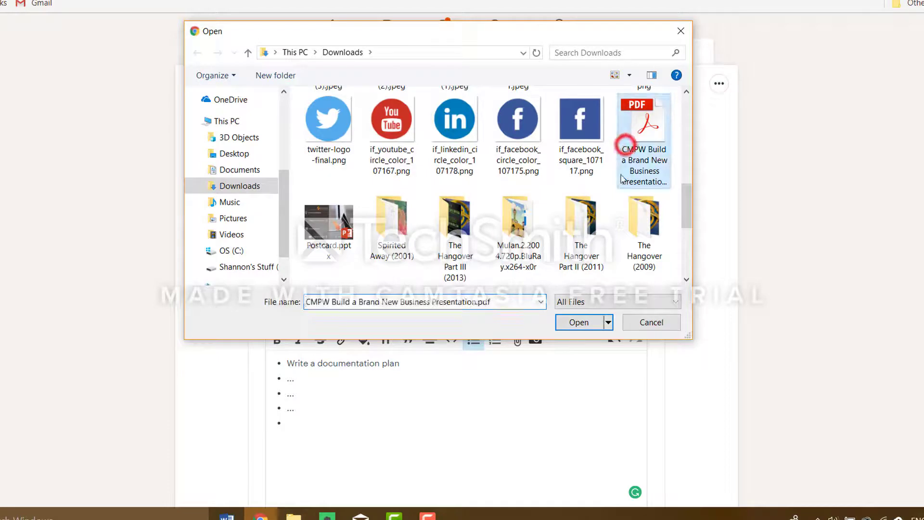
click(584, 325)
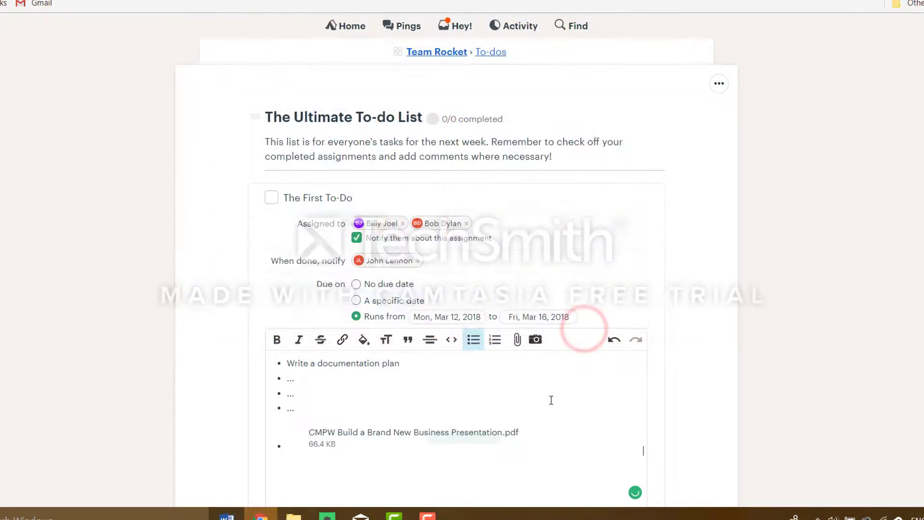
scroll(549, 399, down, 6)
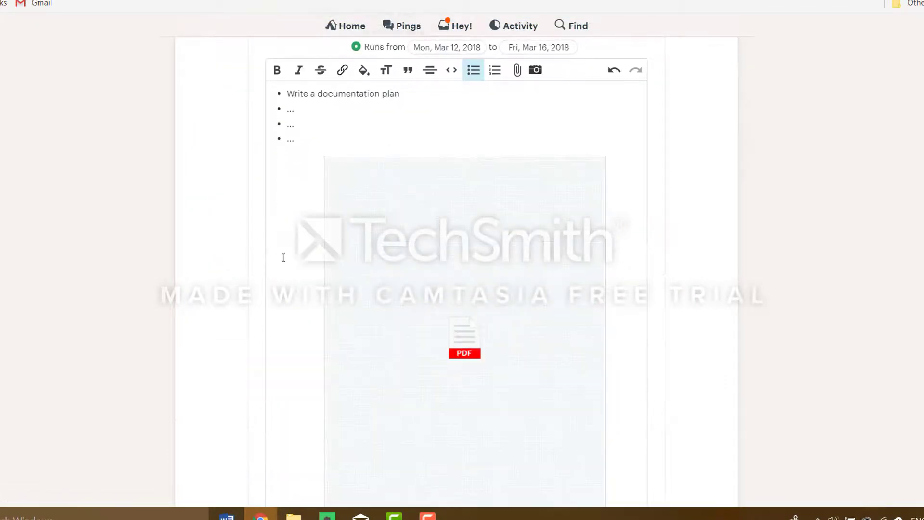
scroll(337, 289, down, 3)
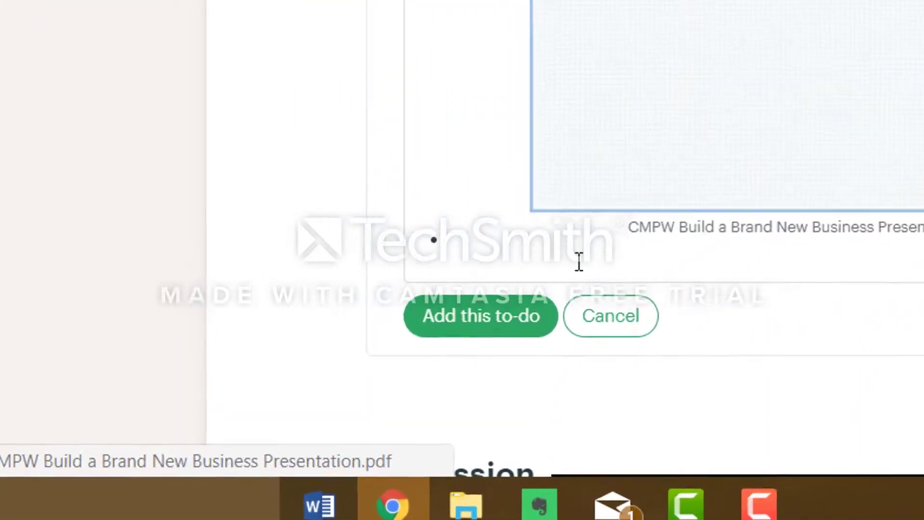
Add The First To-Do to the list, showing Mar 12–16 and two assignees
click(366, 408)
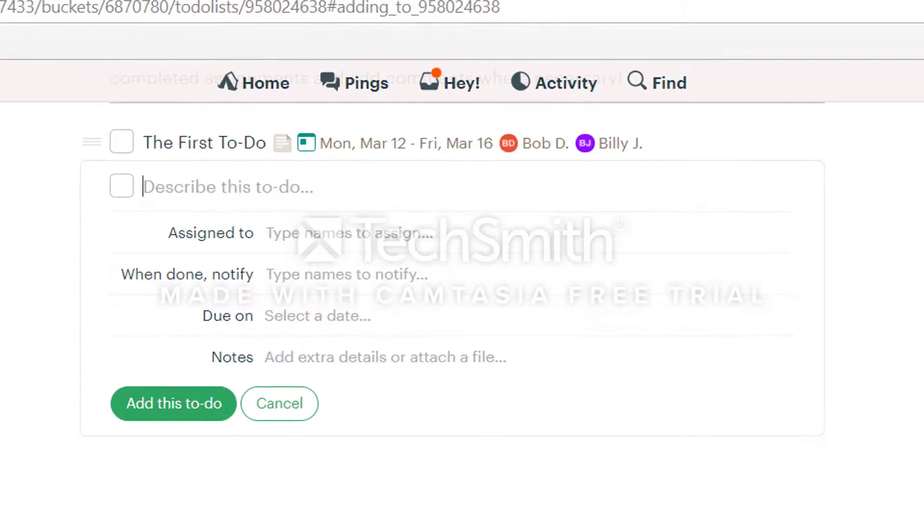
scroll(206, 342, up, 3)
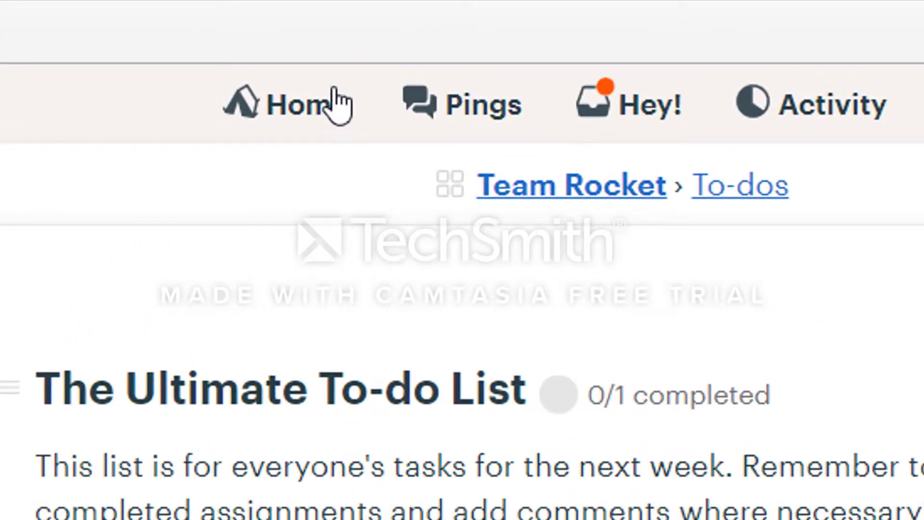
Reopen The Ultimate To-do List from Home via Team Rocket, then return to the team page
click(320, 105)
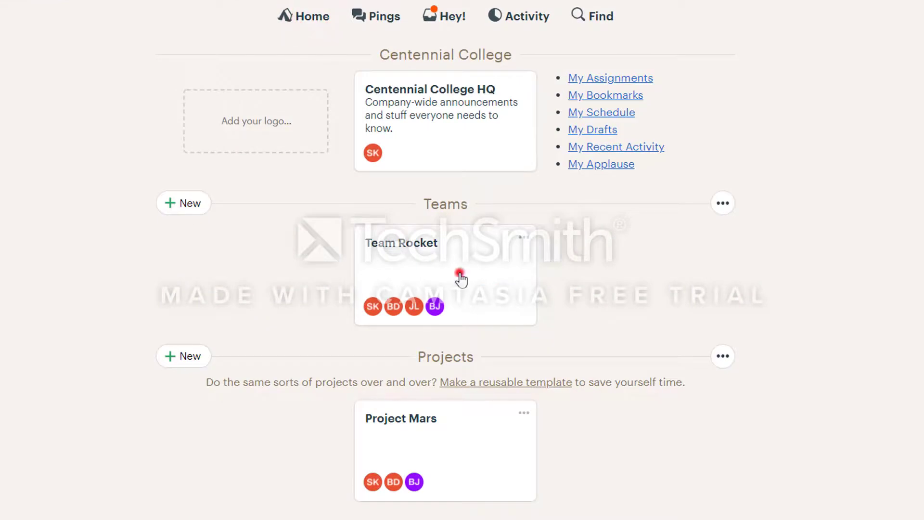
click(460, 278)
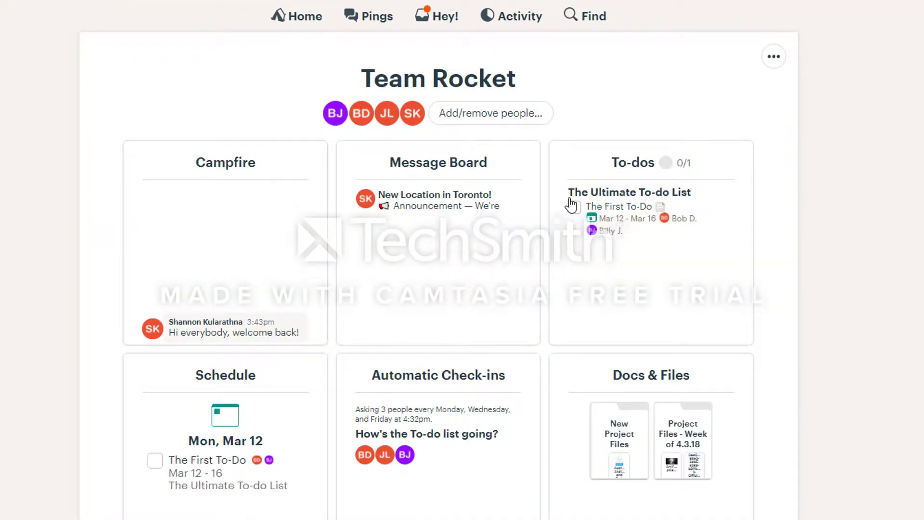
click(569, 197)
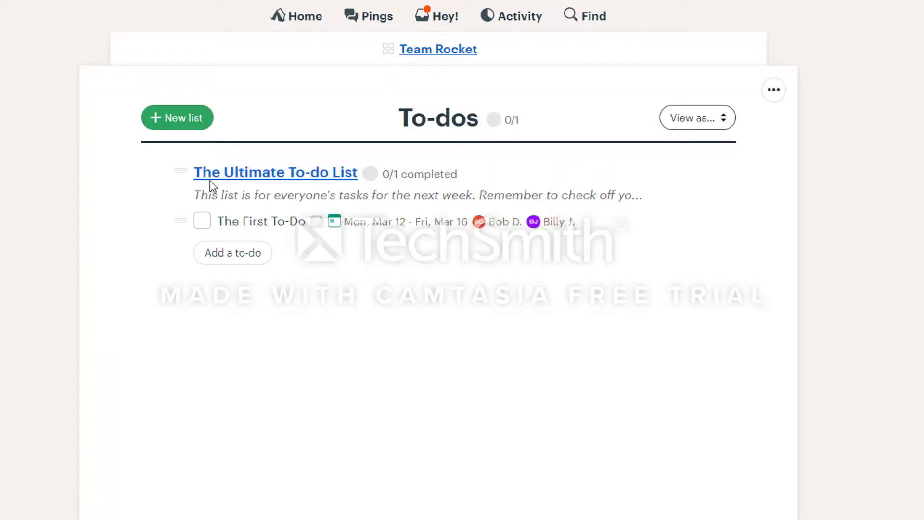
click(309, 178)
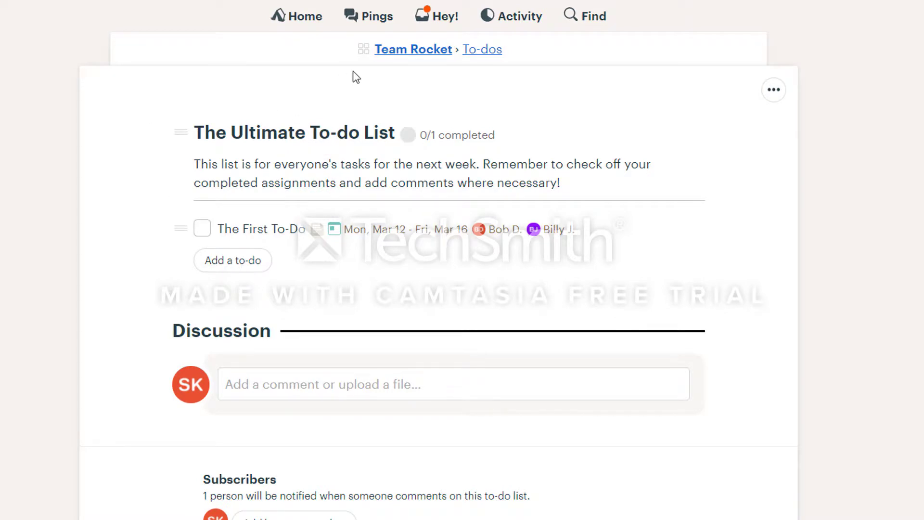
click(406, 48)
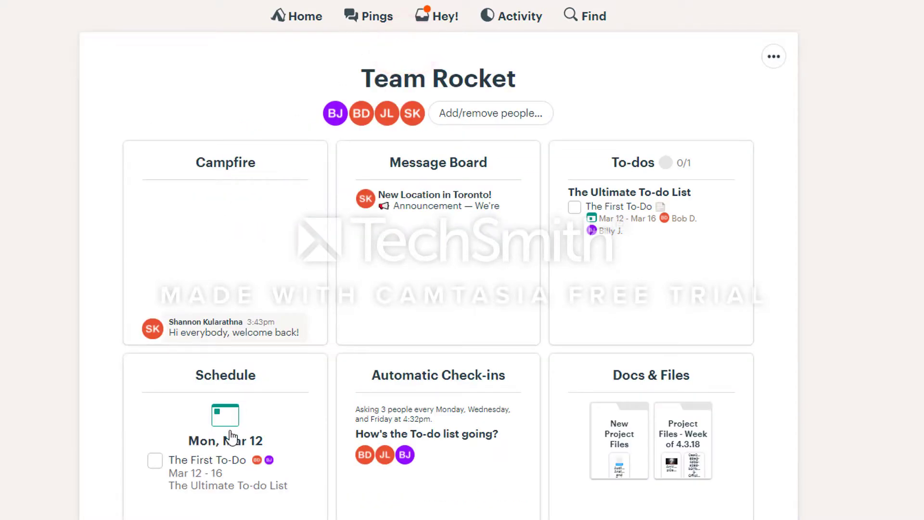